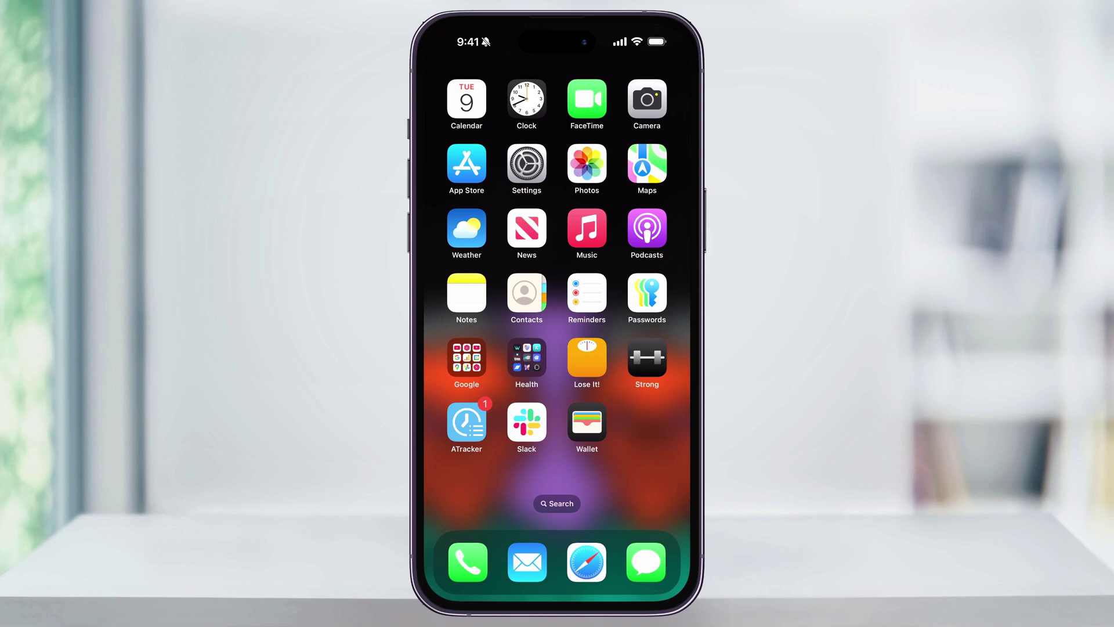
- Open Settings and go to Wallet & Apple Pay, where Apple Cash shows a $9.12 balance
{"action": "left_click", "coordinate": [526, 163]}
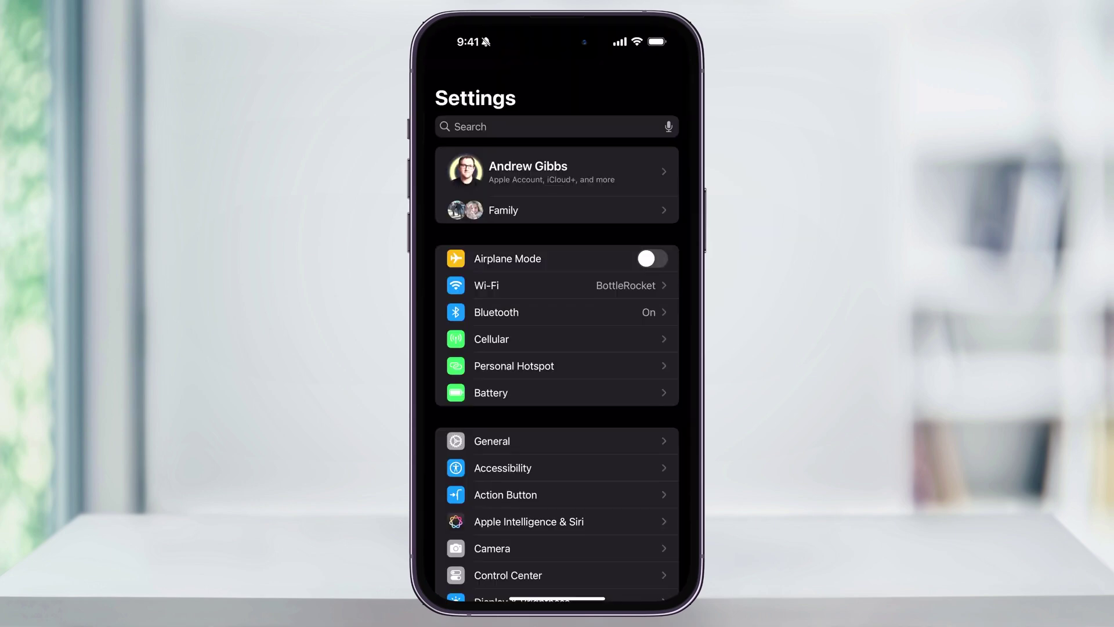
{"action": "scroll", "coordinate": [557, 349], "scroll_direction": "down", "scroll_amount": 5}
{"action": "scroll", "coordinate": [557, 348], "scroll_direction": "down", "scroll_amount": 2}
{"action": "scroll", "coordinate": [557, 348], "scroll_direction": "down", "scroll_amount": 1}
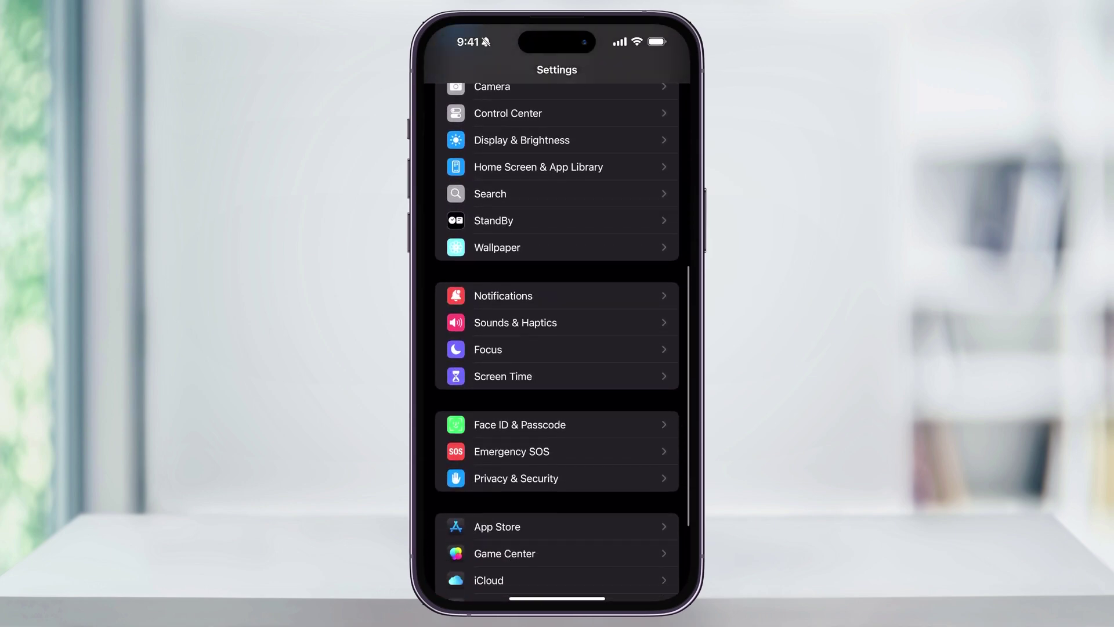
{"action": "scroll", "coordinate": [558, 349], "scroll_direction": "down", "scroll_amount": 2}
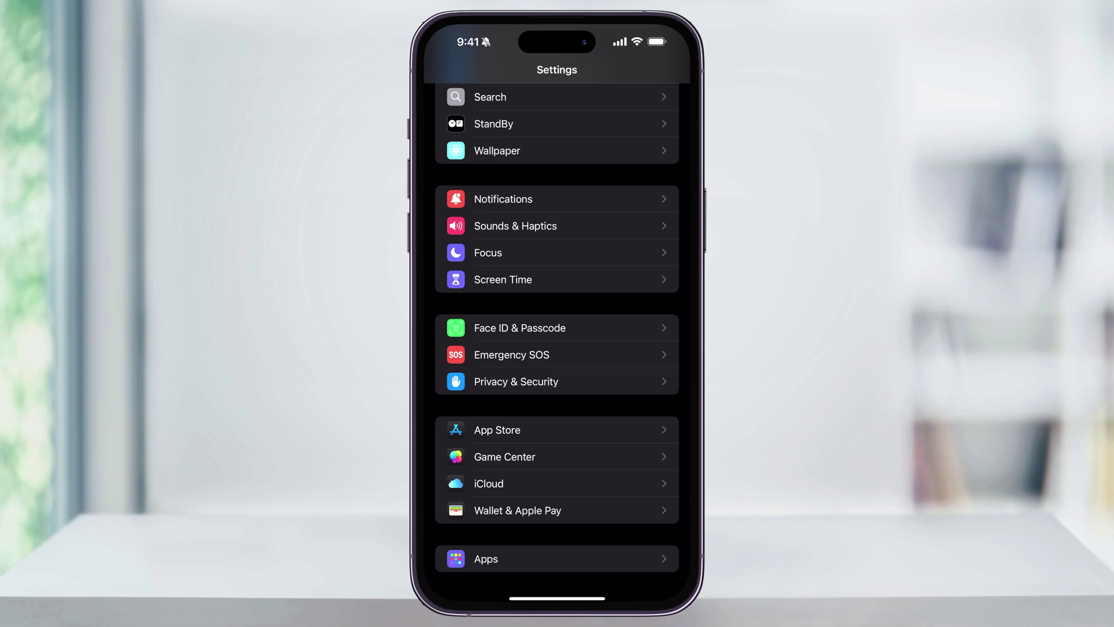
{"action": "left_click", "coordinate": [517, 510]}
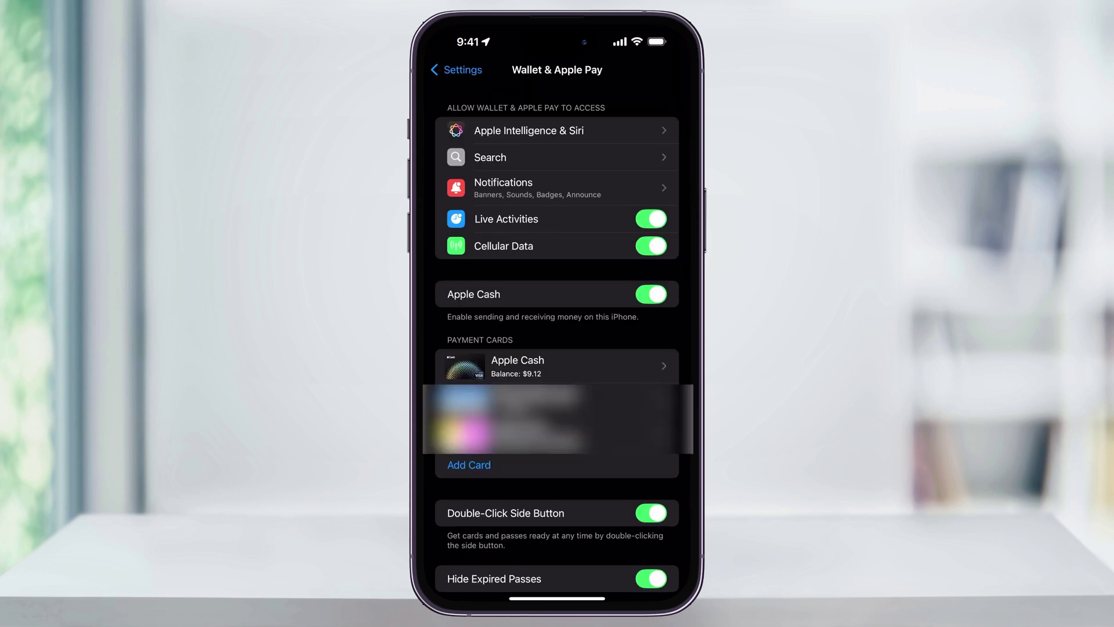